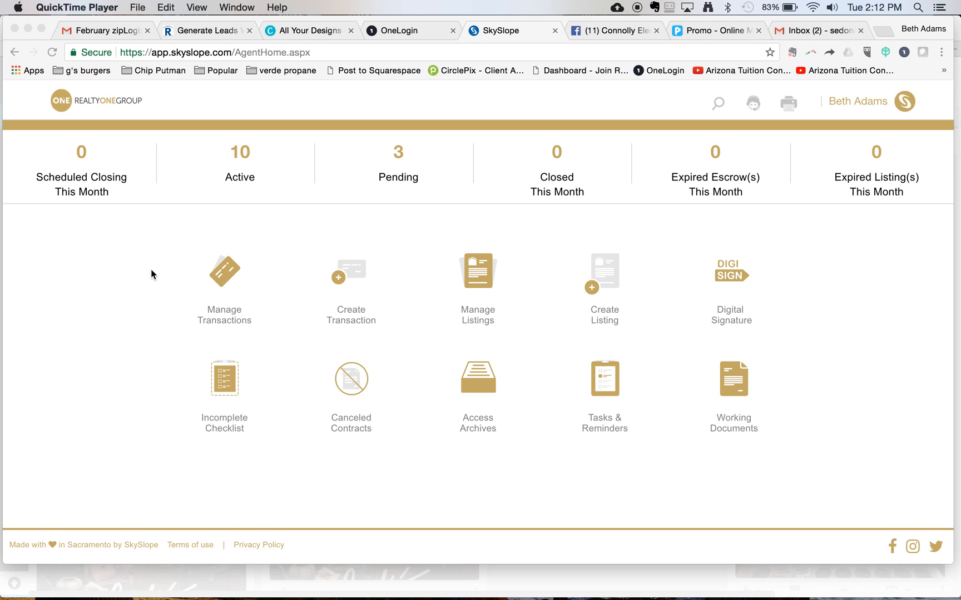
pyautogui.click(483, 270)
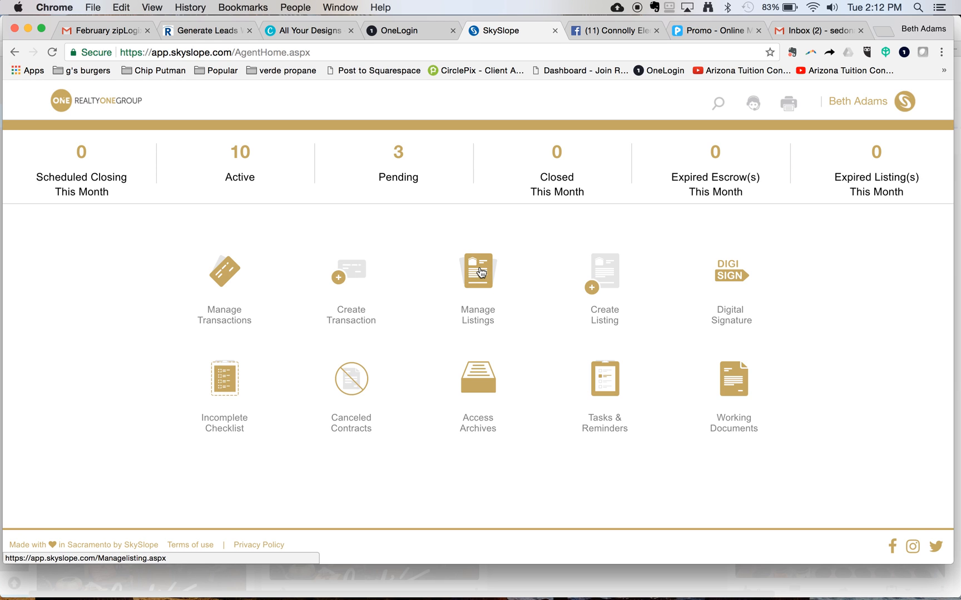
pyautogui.click(484, 275)
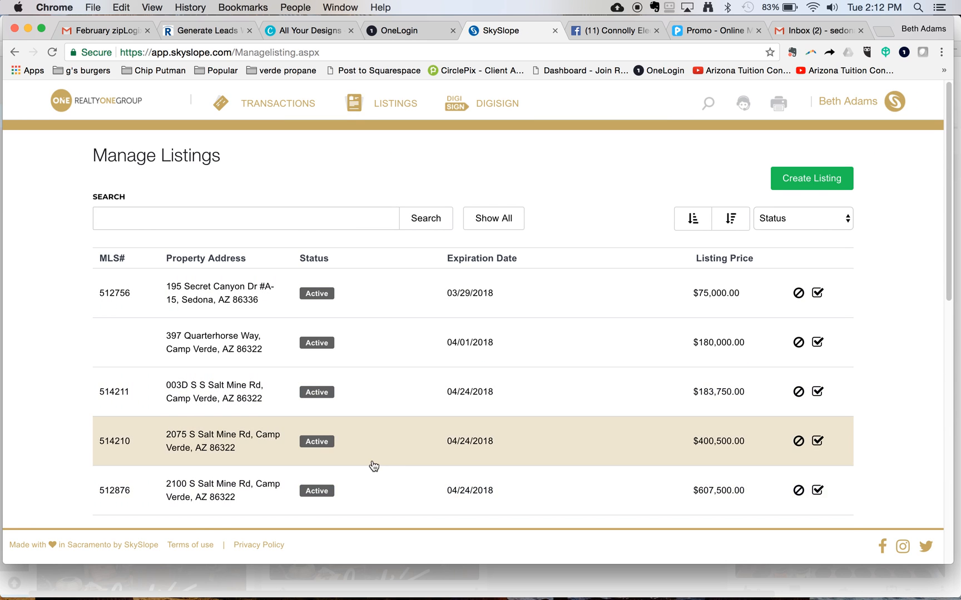
pyautogui.scroll(-5, 371, 466)
pyautogui.click(376, 417)
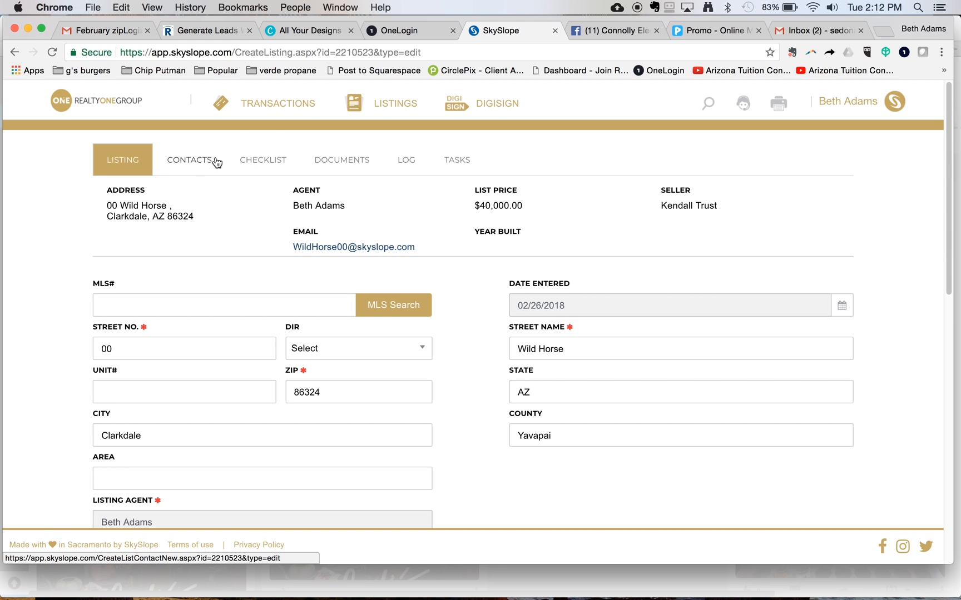
pyautogui.click(350, 161)
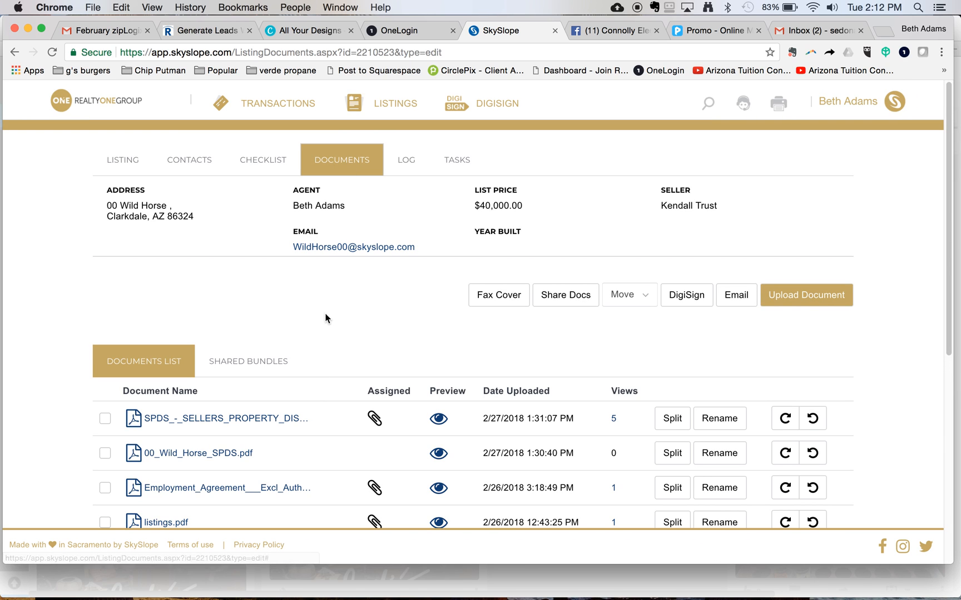
# Scroll the Wild Horse documents list and preview listings.pdf, the MLS printout.
pyautogui.scroll(-1, 360, 346)
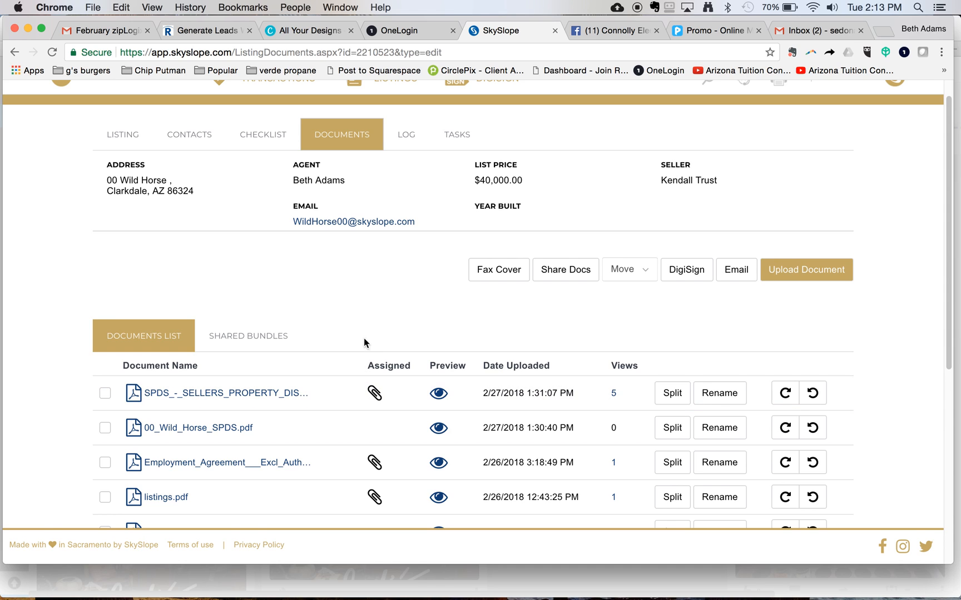
pyautogui.scroll(-2, 371, 442)
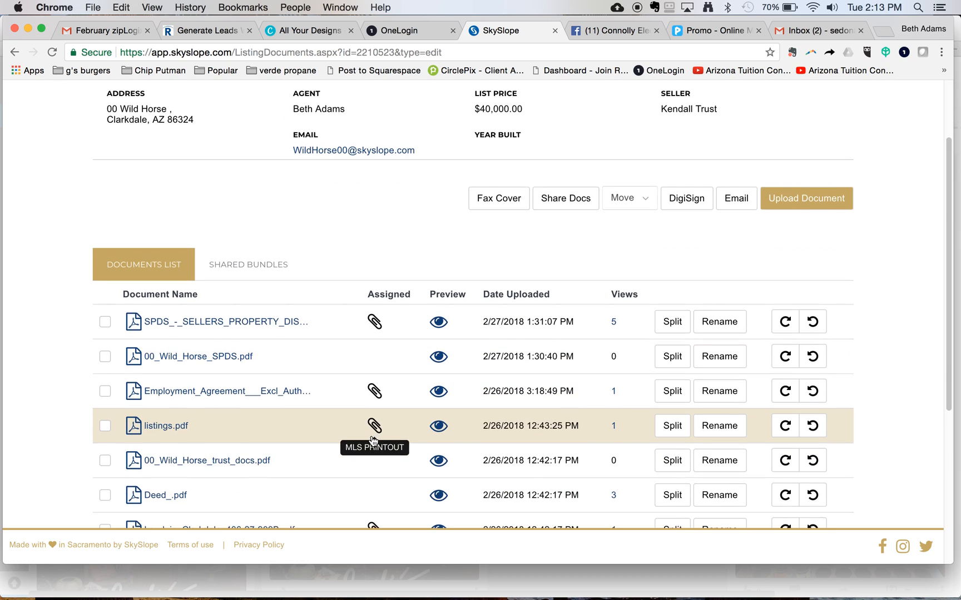
pyautogui.scroll(-3, 372, 441)
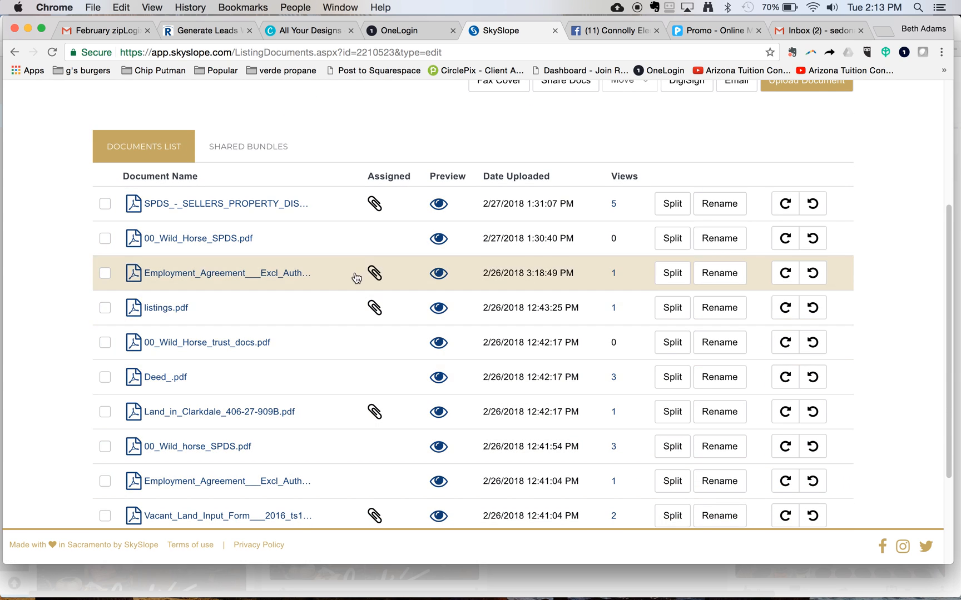
pyautogui.click(439, 309)
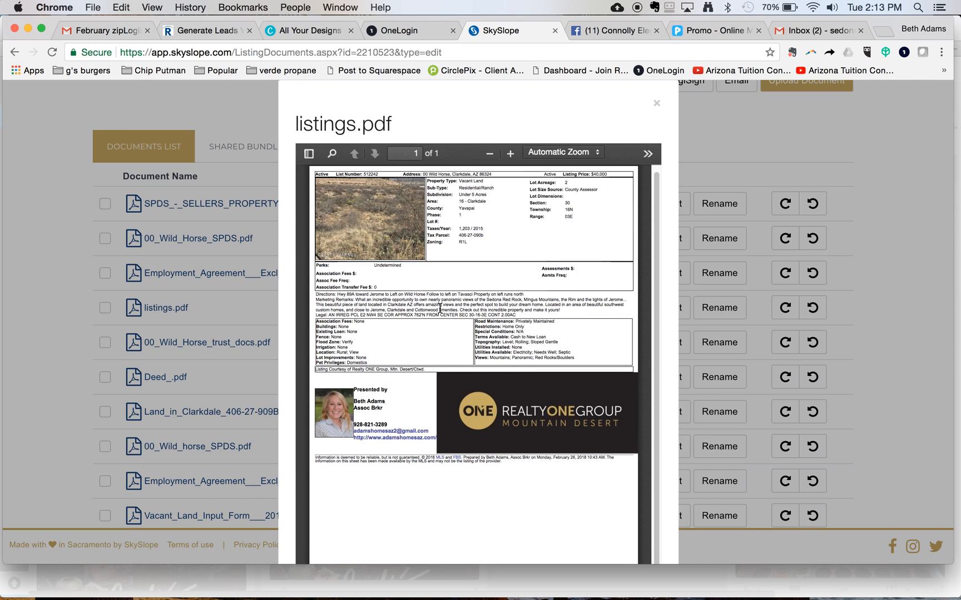
# Toggle the PDF viewer's Tools menu, then close the listings.pdf preview.
pyautogui.click(651, 155)
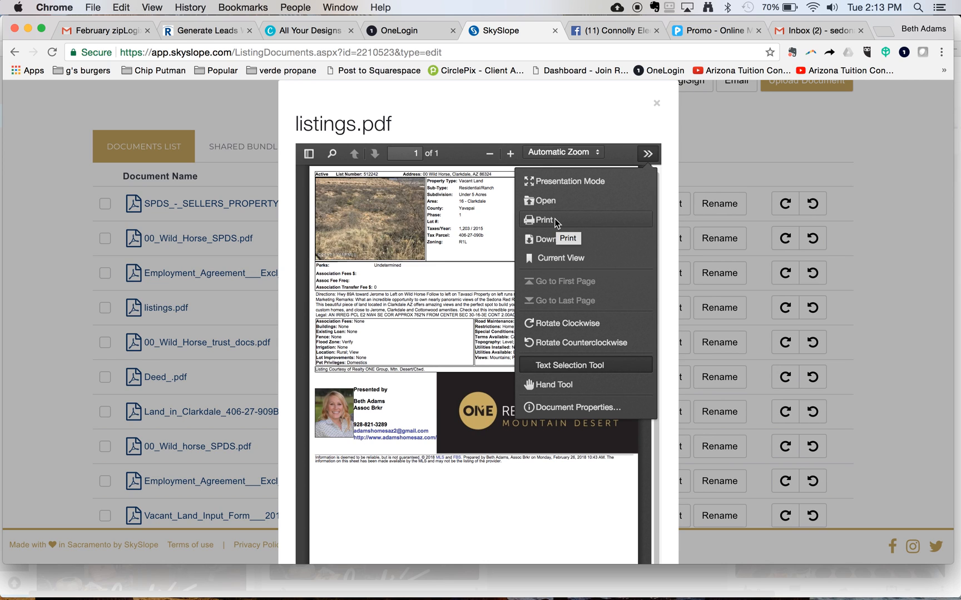
pyautogui.click(649, 156)
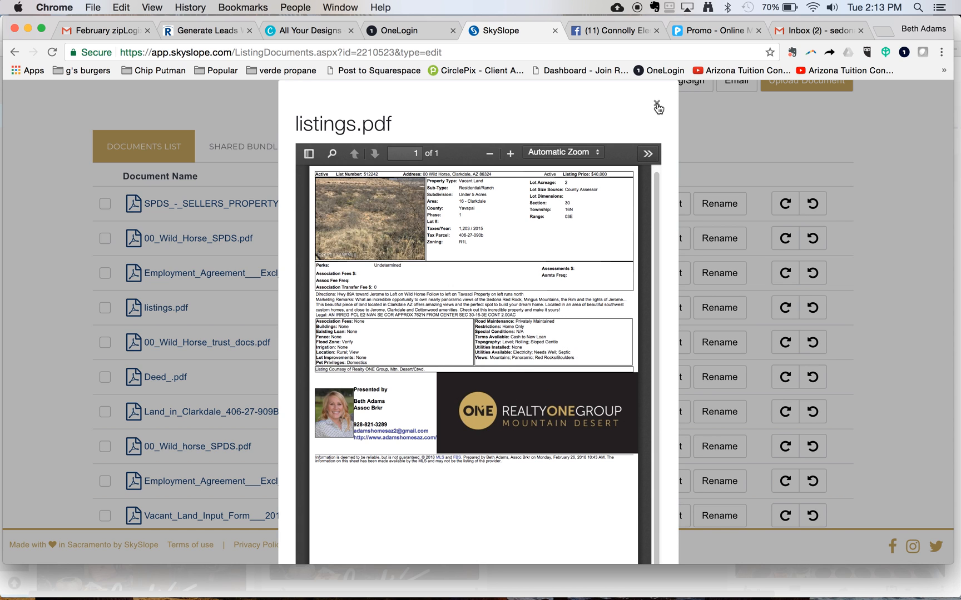
pyautogui.click(657, 106)
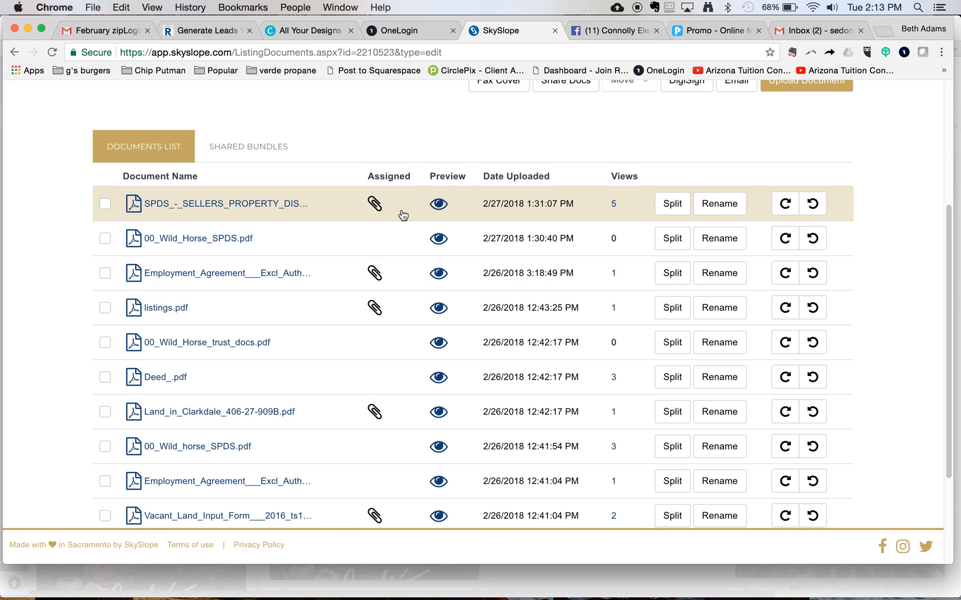
pyautogui.scroll(5, 403, 215)
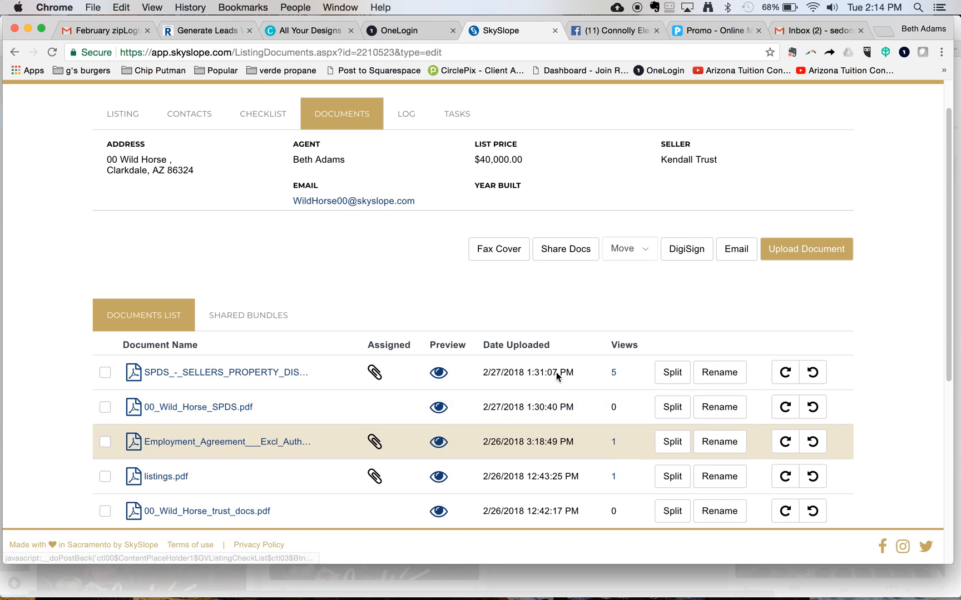
pyautogui.click(673, 417)
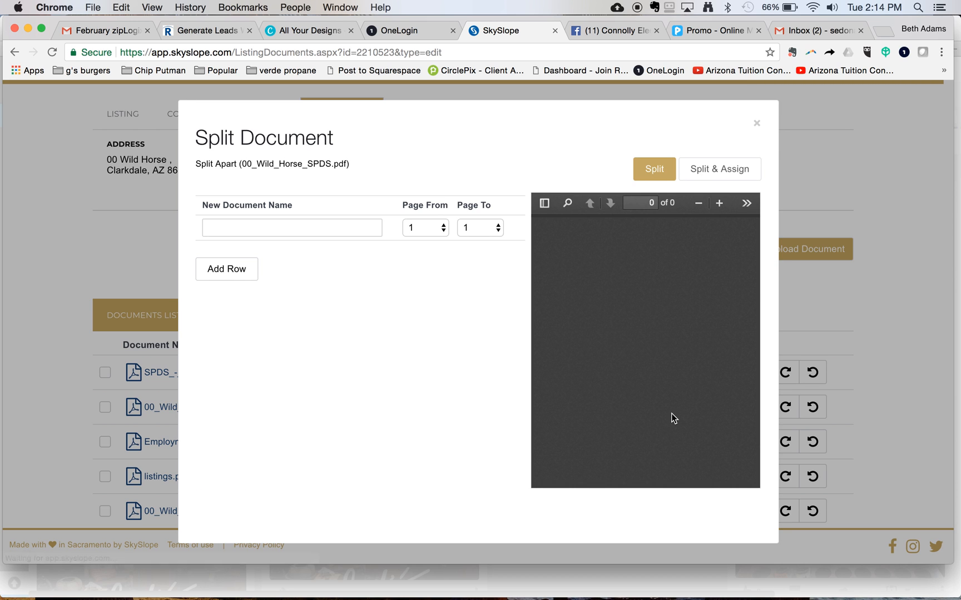
# Name the split document SPDS - Sellers Property Disclosure, covering pages 1–5, and Split & Assign it.
pyautogui.click(335, 228)
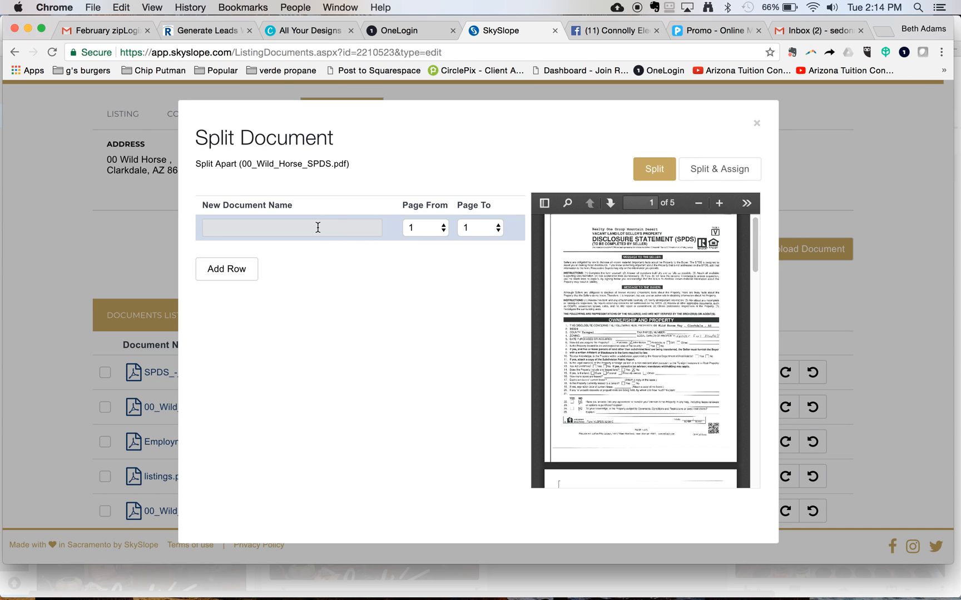
pyautogui.write('Se')
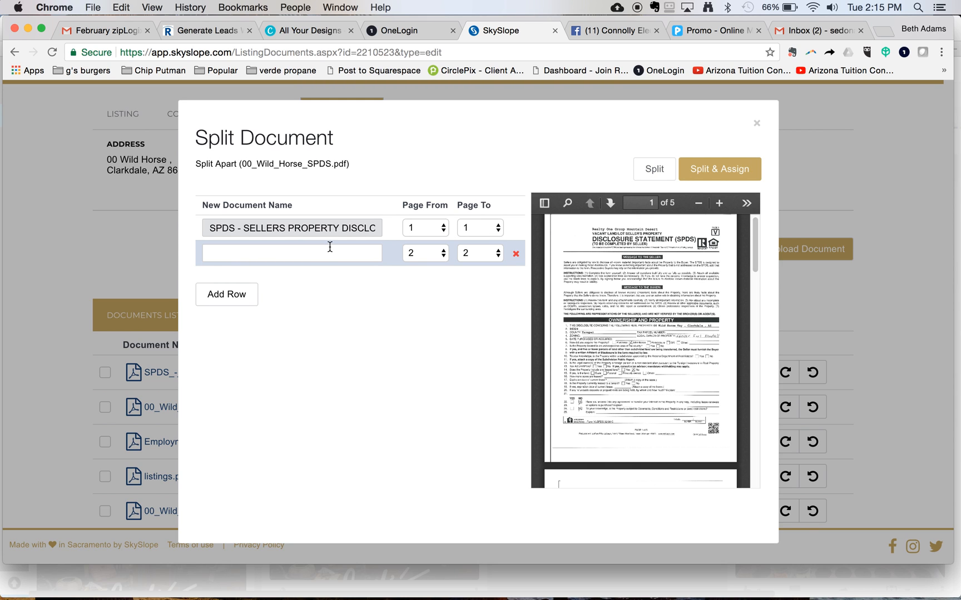
pyautogui.click(498, 229)
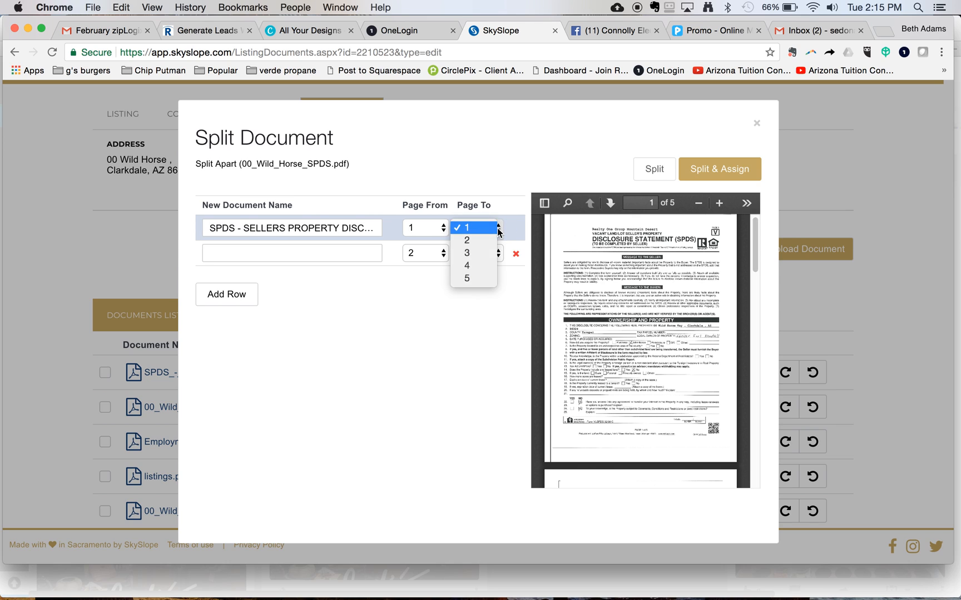
pyautogui.click(472, 279)
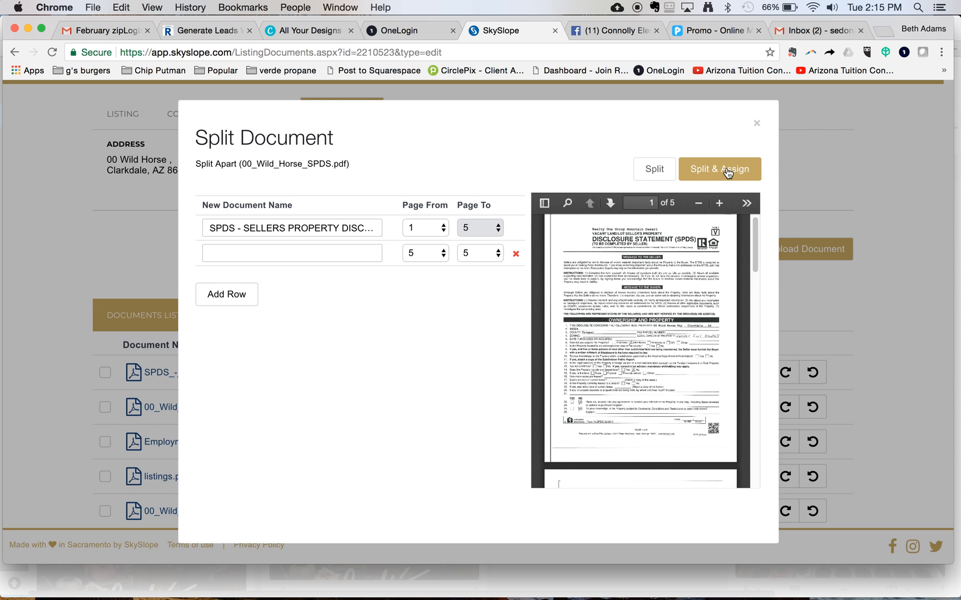
pyautogui.click(757, 123)
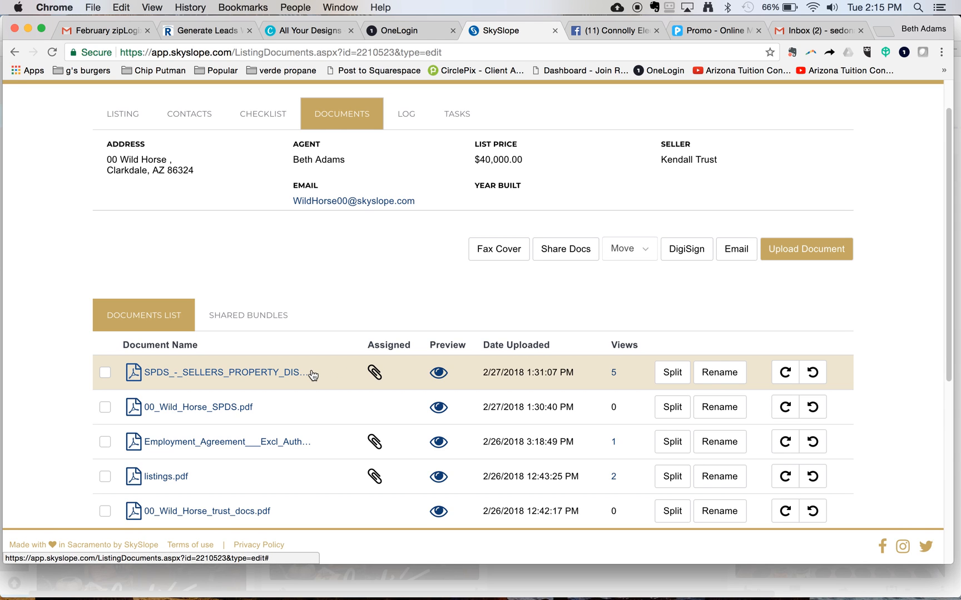
# Show the listing's checklist with SPDS - Sellers Property Disclosure marked Completed.
pyautogui.click(272, 116)
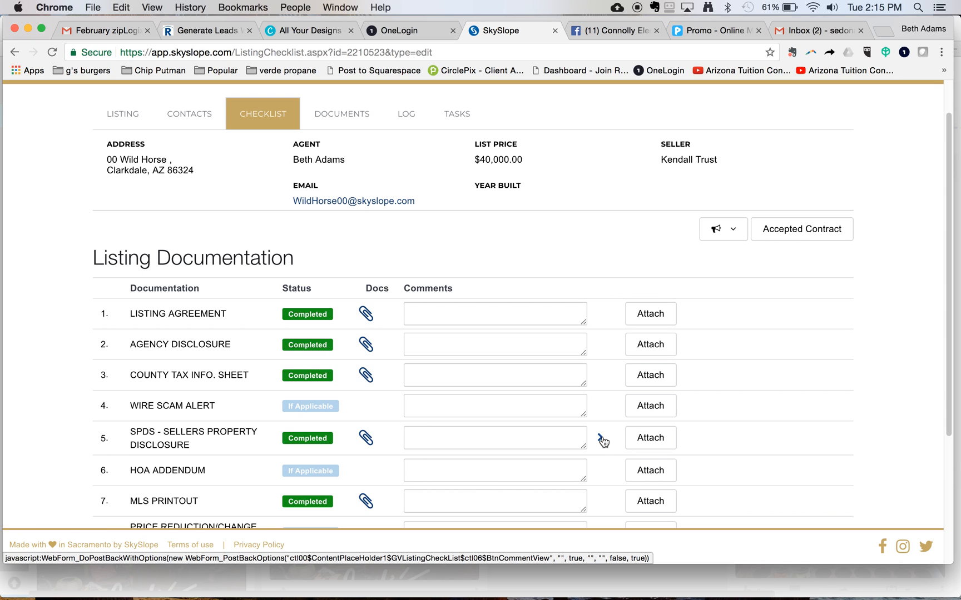
pyautogui.click(601, 441)
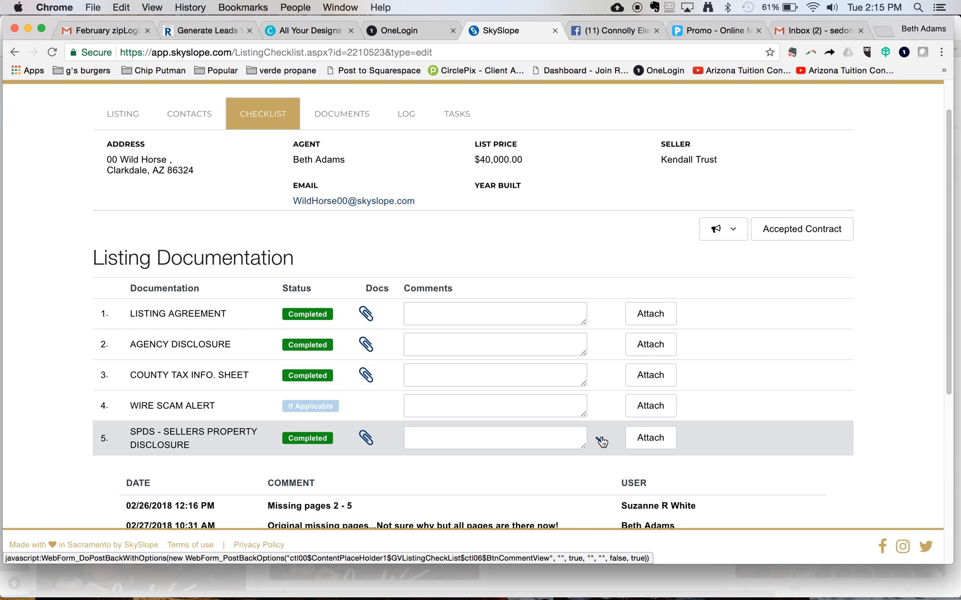
pyautogui.scroll(-1, 388, 490)
pyautogui.scroll(-2, 388, 490)
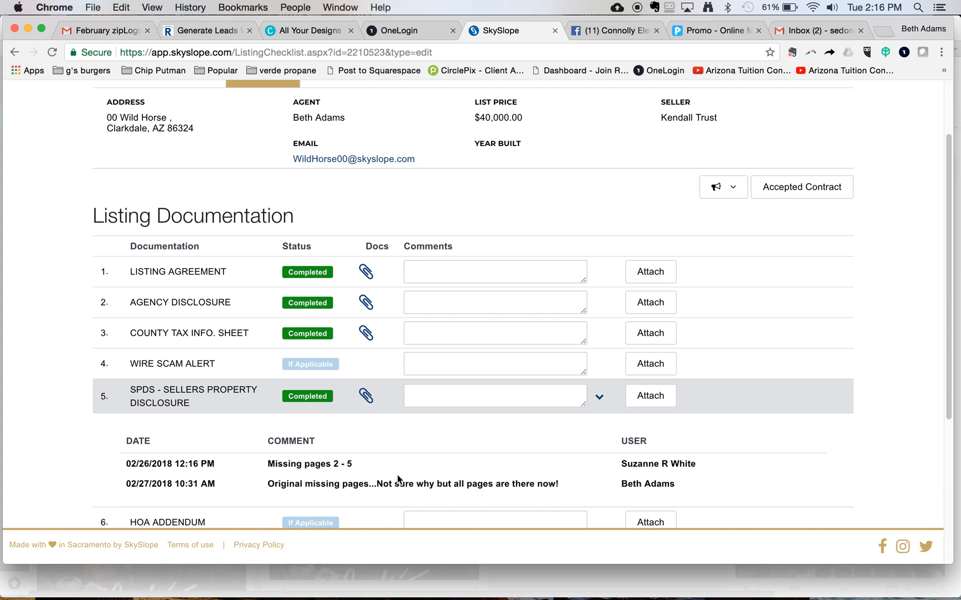
pyautogui.click(600, 400)
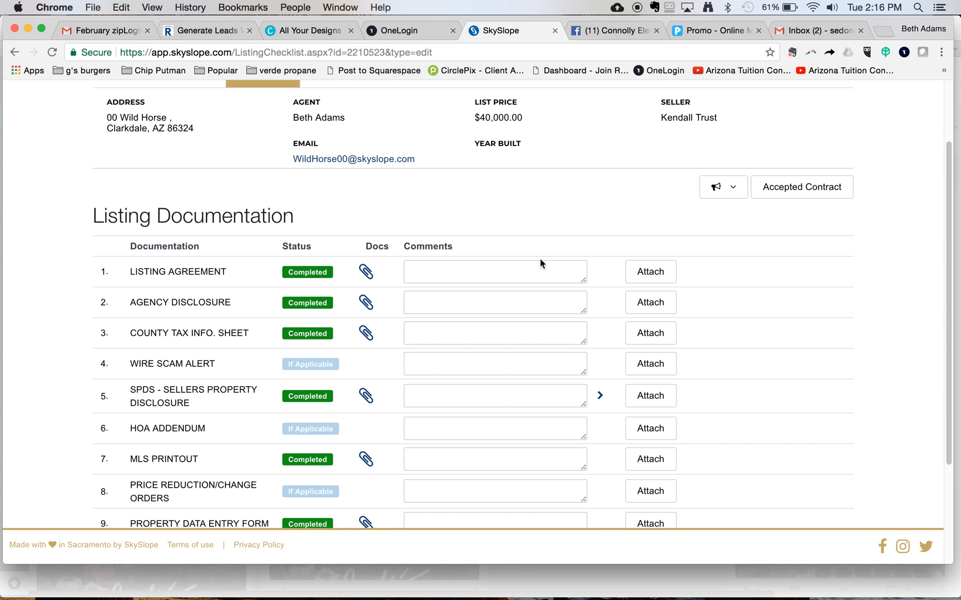
pyautogui.scroll(3, 527, 213)
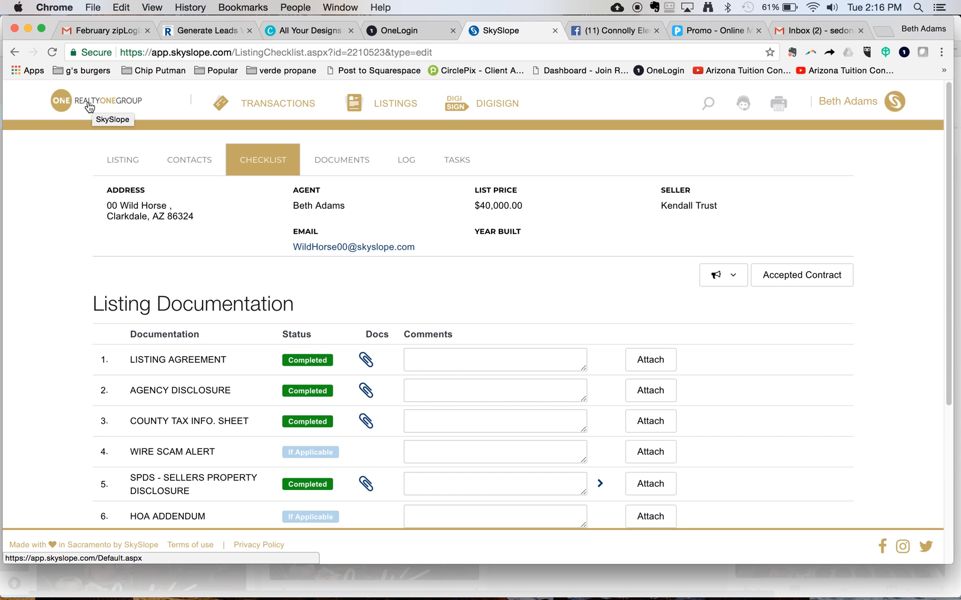
pyautogui.click(78, 105)
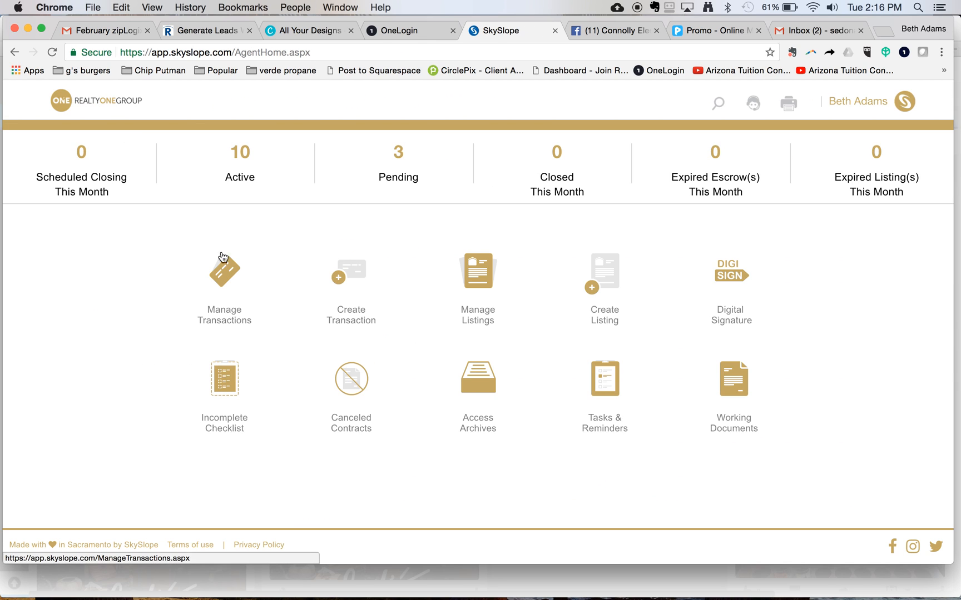
pyautogui.click(224, 280)
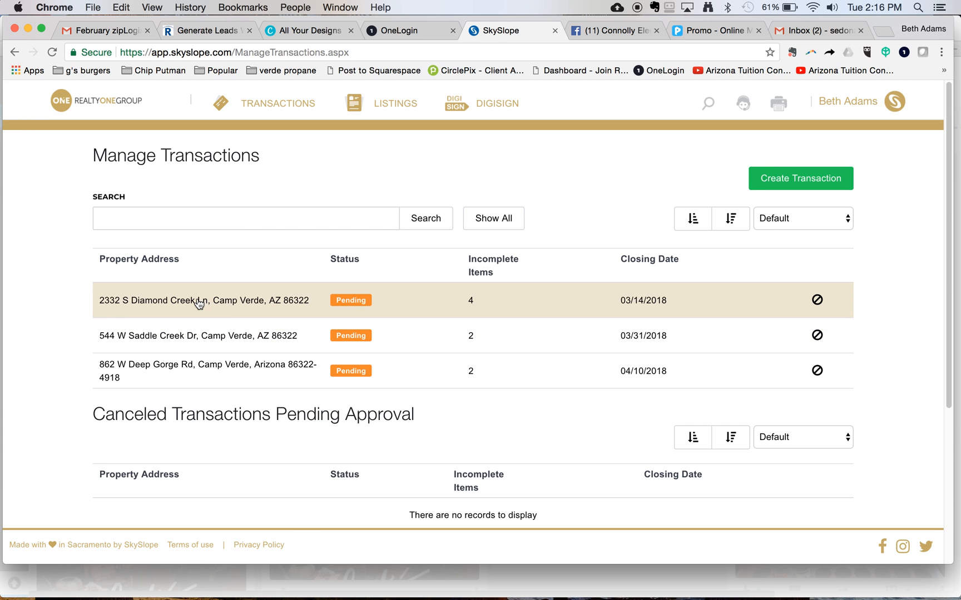
pyautogui.click(166, 302)
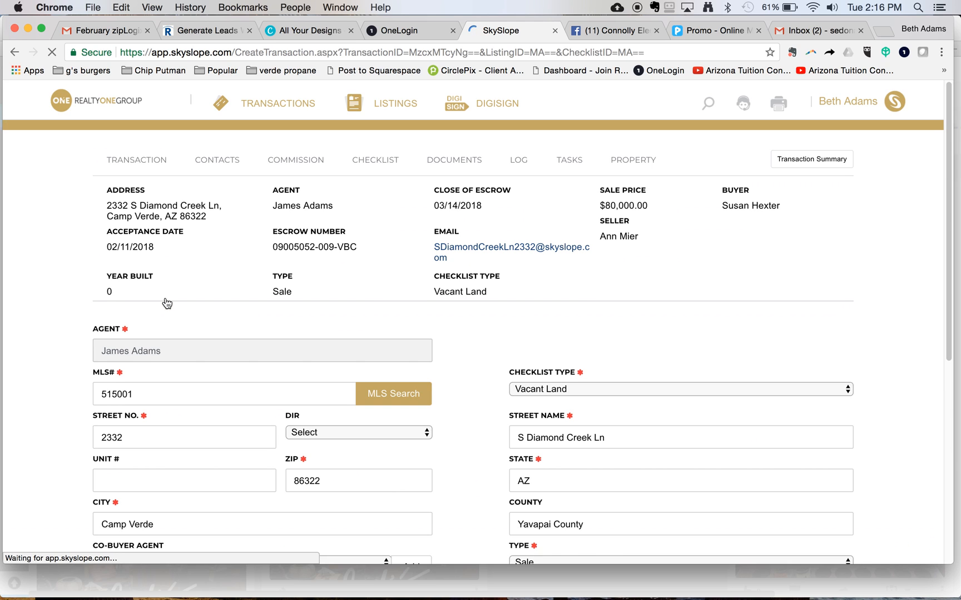
# Review the Diamond Creek Sales Documentation checklist, noting Vacant Land SPDS and BINSR still Required.
pyautogui.click(373, 166)
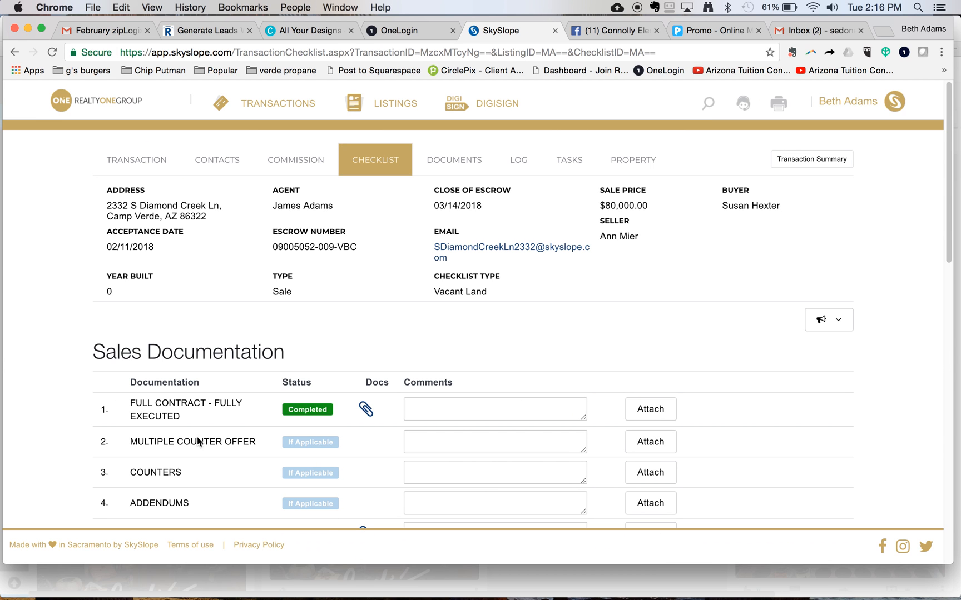
pyautogui.scroll(-1, 171, 440)
pyautogui.scroll(-5, 170, 439)
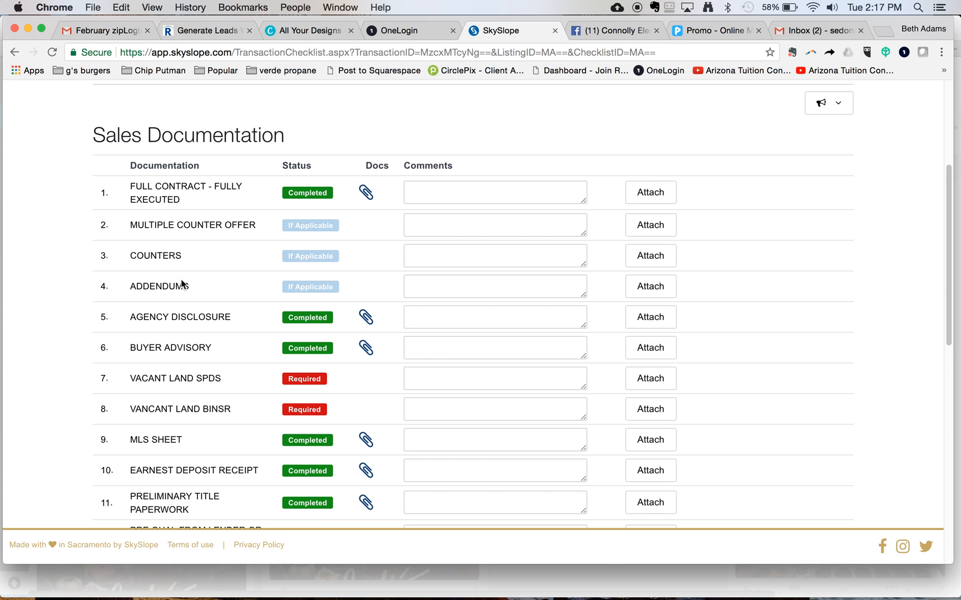
pyautogui.scroll(5, 181, 281)
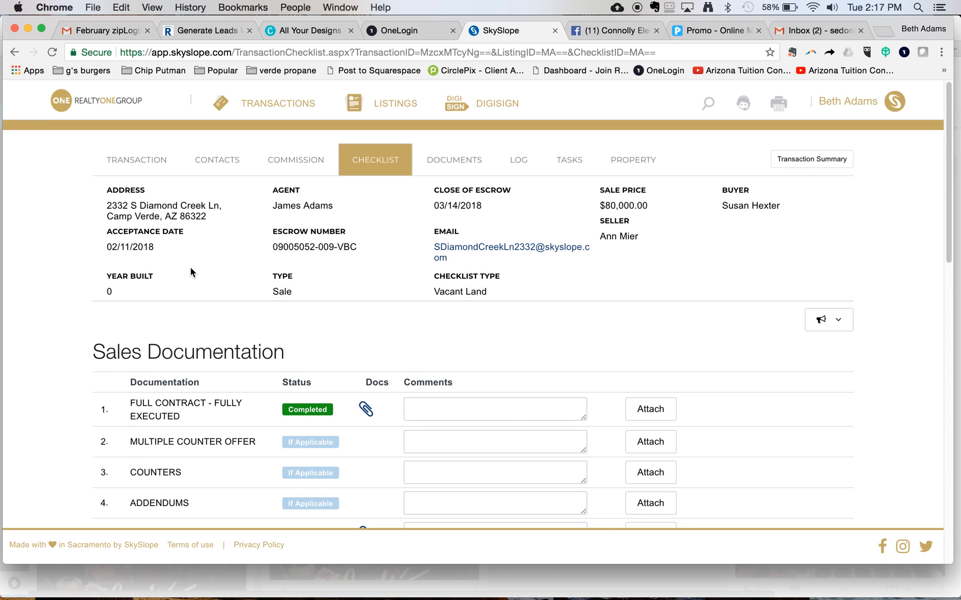